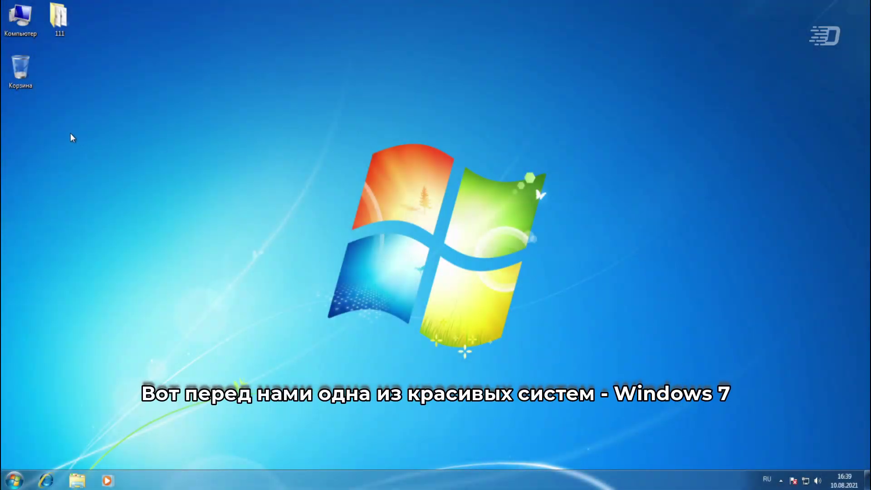
- Open the computer's system properties and look through the basic Windows and hardware information
{"action": "right_click", "coordinate": [29, 16]}
{"action": "left_click", "coordinate": [62, 121]}
{"action": "scroll", "coordinate": [558, 208], "scroll_direction": "down", "scroll_amount": 3}
{"action": "scroll", "coordinate": [545, 234], "scroll_direction": "up", "scroll_amount": 3}
{"action": "scroll", "coordinate": [540, 230], "scroll_direction": "down", "scroll_amount": 3}
{"action": "scroll", "coordinate": [540, 229], "scroll_direction": "up", "scroll_amount": 3}
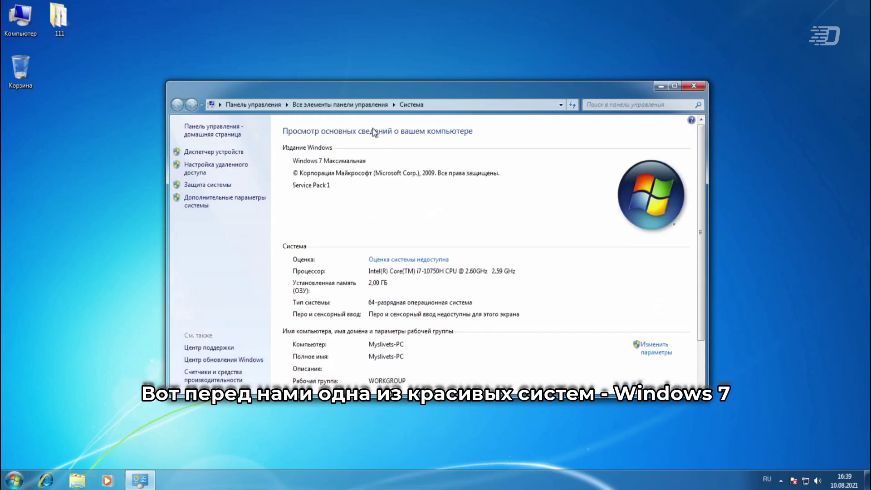
{"action": "left_click", "coordinate": [317, 104]}
{"action": "left_click_drag", "start_coordinate": [313, 93], "coordinate": [197, 51]}
{"action": "scroll", "coordinate": [564, 237], "scroll_direction": "down", "scroll_amount": 3}
{"action": "scroll", "coordinate": [565, 238], "scroll_direction": "up", "scroll_amount": 3}
- Try the Персонажи, Пейзажи, Природа and Сцены Aero themes, reapply the Windows 7 theme and close the personalization window
{"action": "right_click", "coordinate": [691, 185]}
{"action": "left_click", "coordinate": [704, 332]}
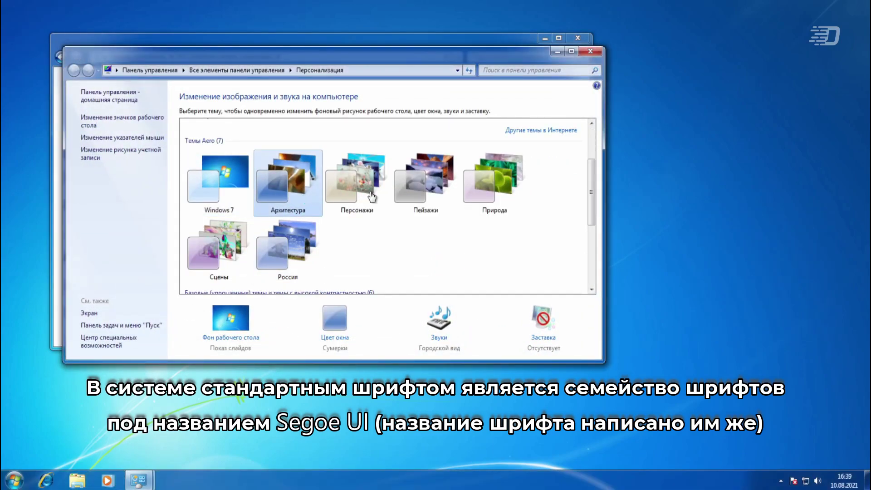
{"action": "left_click", "coordinate": [372, 196]}
{"action": "left_click", "coordinate": [442, 191]}
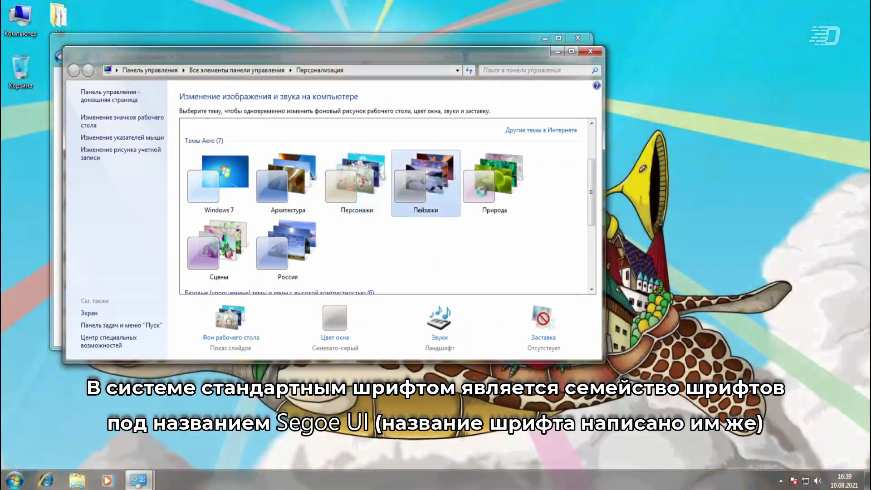
{"action": "left_click", "coordinate": [495, 193]}
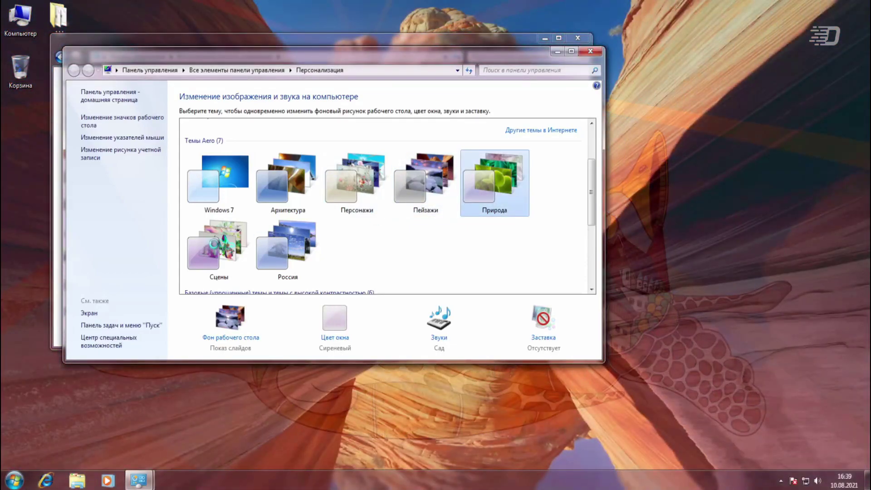
{"action": "left_click", "coordinate": [251, 251]}
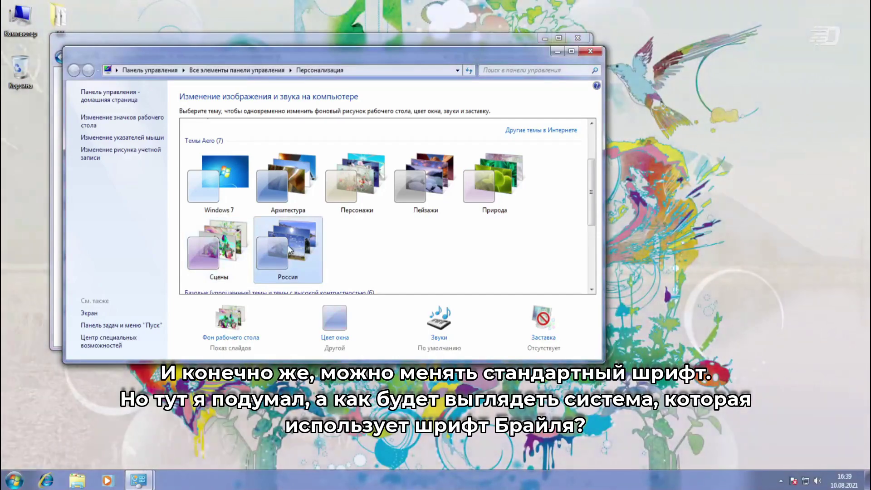
{"action": "left_click", "coordinate": [240, 192]}
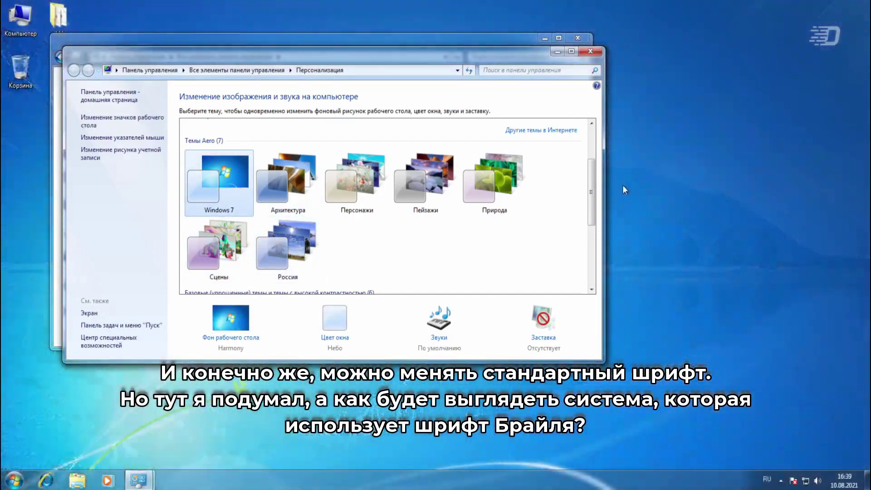
{"action": "scroll", "coordinate": [464, 218], "scroll_direction": "down", "scroll_amount": 3}
{"action": "scroll", "coordinate": [467, 210], "scroll_direction": "up", "scroll_amount": 6}
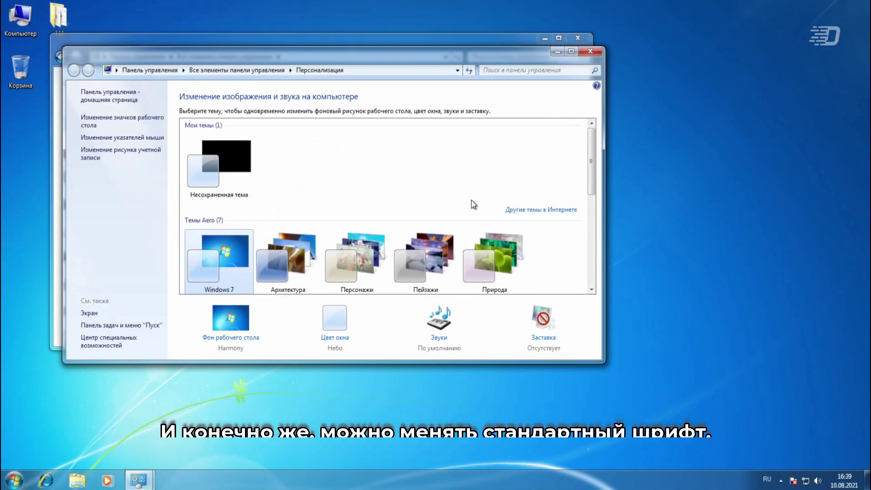
{"action": "left_click", "coordinate": [590, 51]}
- Go from the System window to the Control Panel home page and change its view mode
{"action": "left_click_drag", "start_coordinate": [531, 47], "coordinate": [657, 82]}
{"action": "scroll", "coordinate": [588, 265], "scroll_direction": "down", "scroll_amount": 3}
{"action": "scroll", "coordinate": [587, 265], "scroll_direction": "up", "scroll_amount": 3}
{"action": "scroll", "coordinate": [544, 264], "scroll_direction": "down", "scroll_amount": 3}
{"action": "left_click", "coordinate": [458, 264]}
{"action": "left_click", "coordinate": [347, 92]}
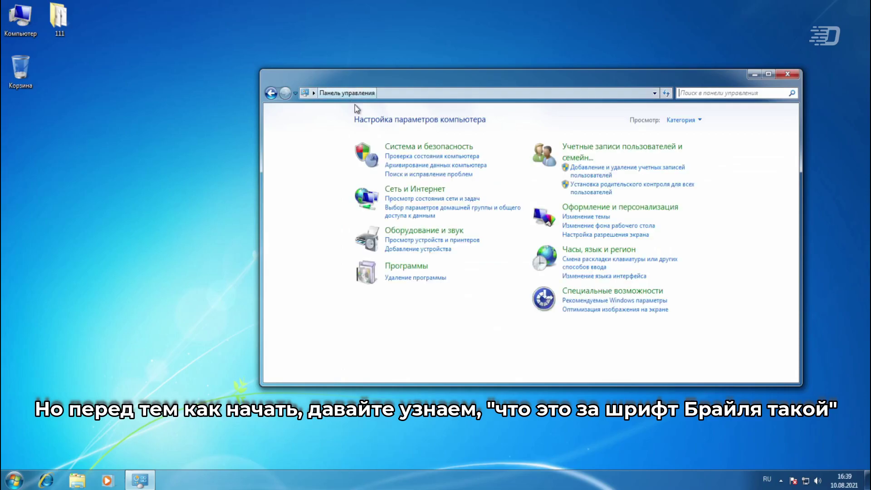
{"action": "left_click", "coordinate": [683, 120]}
{"action": "left_click", "coordinate": [690, 149]}
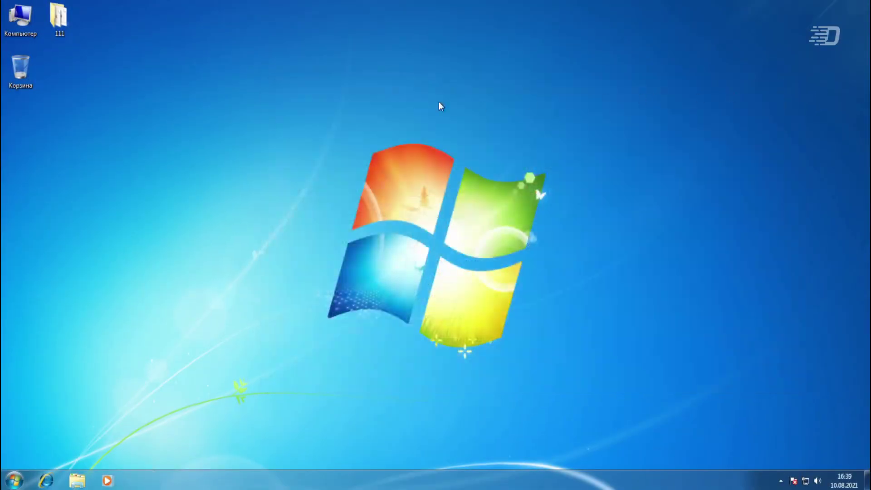
- Add the Clock, Weather, CPU Meter and Calendar gadgets to the desktop and close the gadget gallery
{"action": "right_click", "coordinate": [282, 81]}
{"action": "left_click", "coordinate": [358, 194]}
{"action": "double_click", "coordinate": [405, 251]}
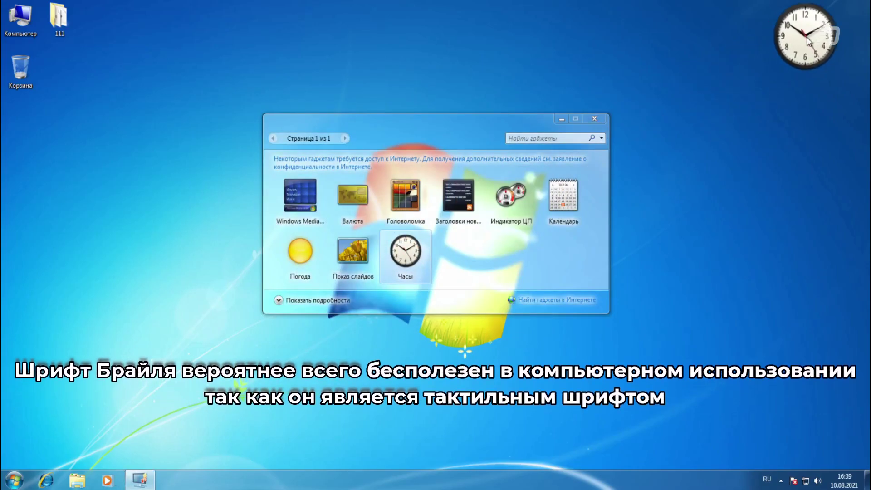
{"action": "double_click", "coordinate": [300, 254]}
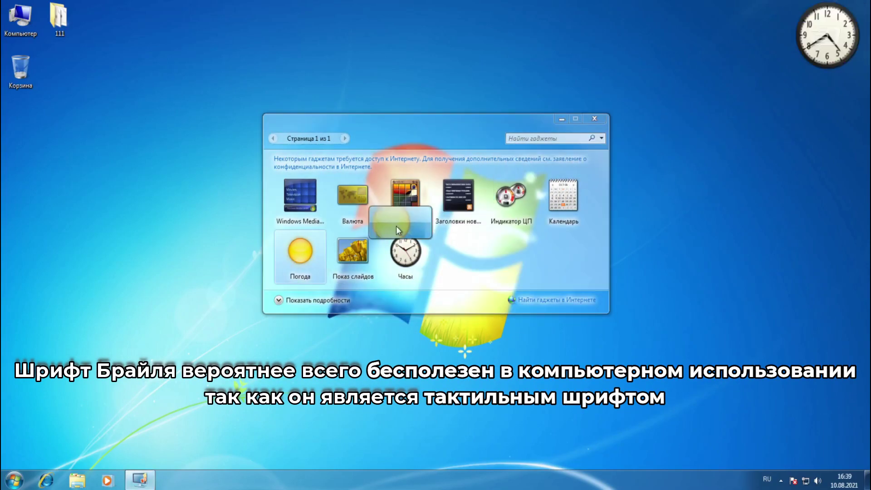
{"action": "double_click", "coordinate": [511, 197]}
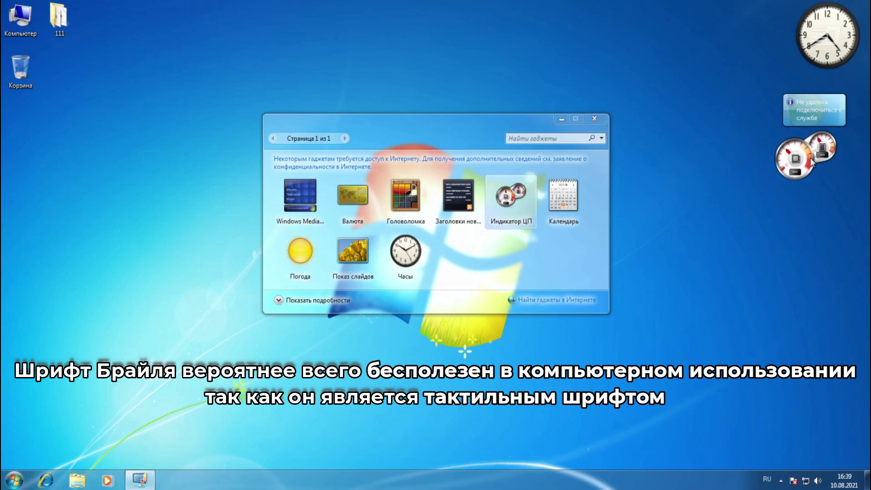
{"action": "left_click_drag", "start_coordinate": [564, 195], "coordinate": [632, 88]}
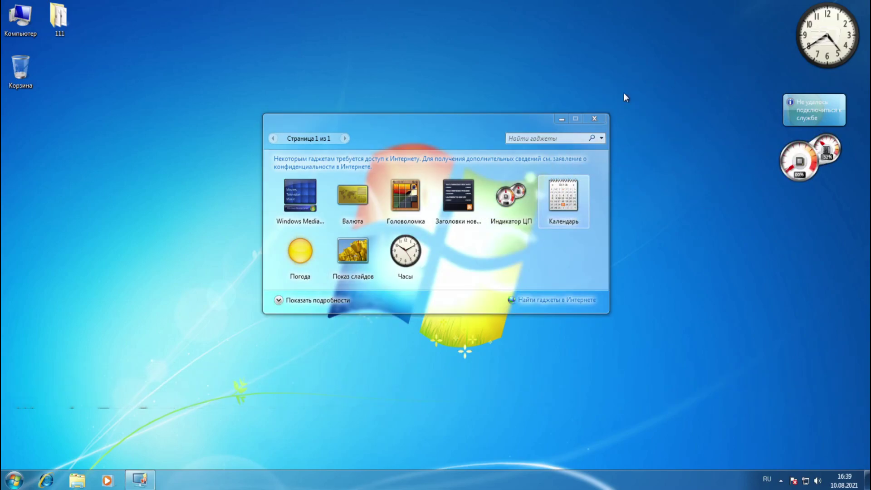
{"action": "left_click", "coordinate": [595, 119]}
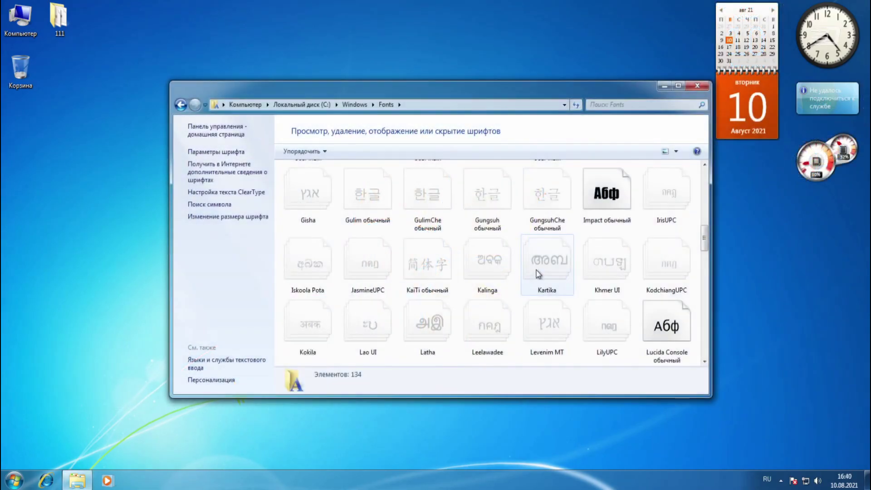
- Find the Segoe UI family in the Windows Fonts folder and open it to examine its font files
{"action": "scroll", "coordinate": [535, 272], "scroll_direction": "down", "scroll_amount": 6}
{"action": "scroll", "coordinate": [535, 271], "scroll_direction": "down", "scroll_amount": 5}
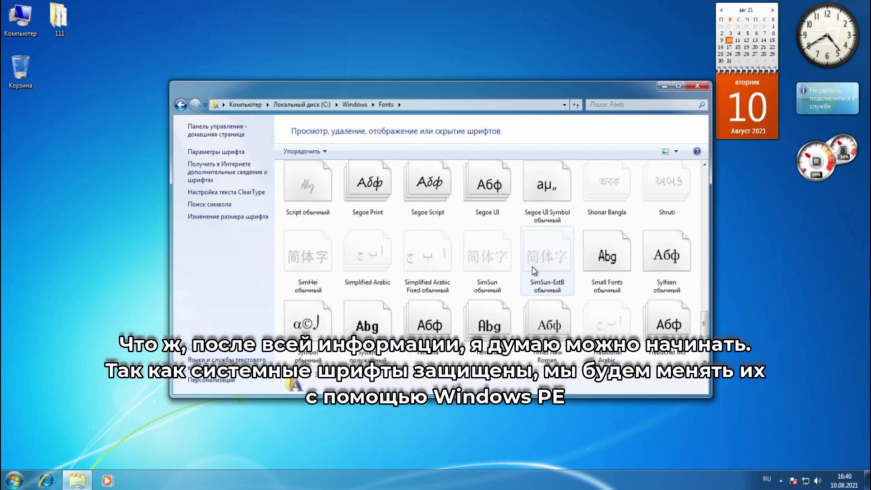
{"action": "left_click", "coordinate": [490, 197]}
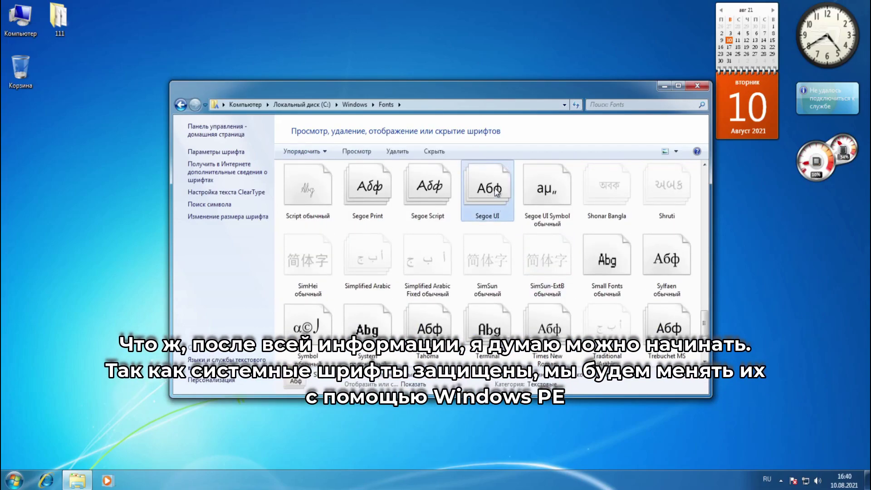
{"action": "double_click", "coordinate": [490, 205]}
{"action": "left_click_drag", "start_coordinate": [647, 259], "coordinate": [309, 261]}
{"action": "right_click", "coordinate": [317, 227]}
{"action": "left_click", "coordinate": [370, 303]}
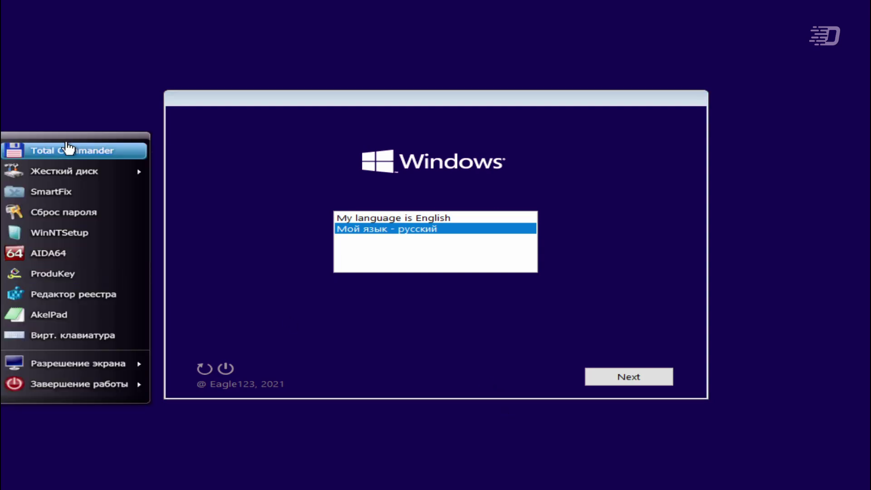
- Start Total Commander in Windows PE and open folder 111 on the user's desktop on drive d
{"action": "left_click", "coordinate": [61, 152]}
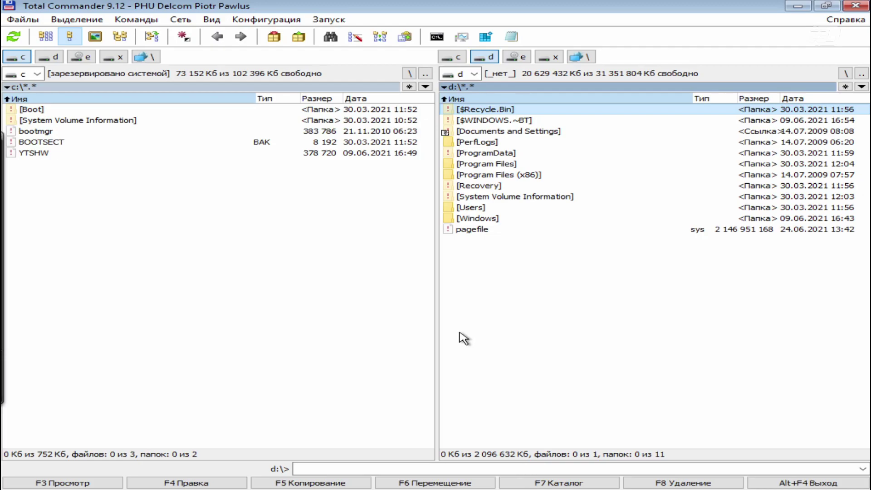
{"action": "left_click", "coordinate": [48, 58]}
{"action": "double_click", "coordinate": [57, 208]}
{"action": "left_click", "coordinate": [48, 133]}
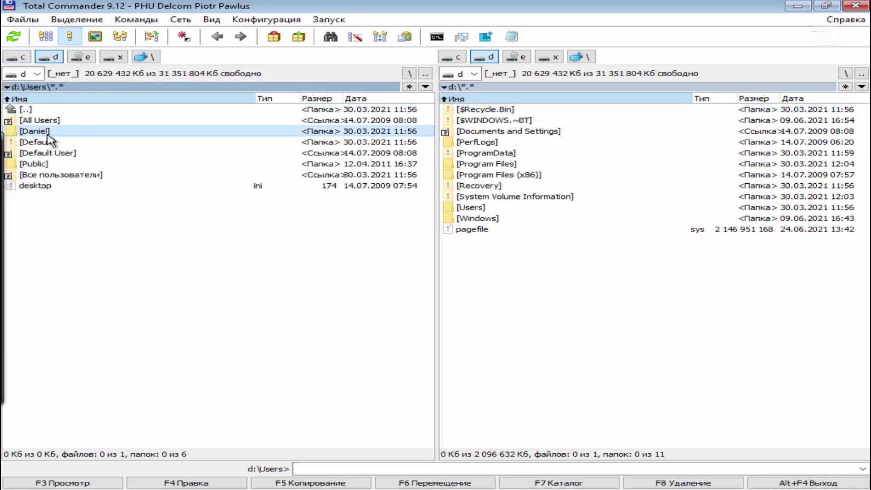
{"action": "double_click", "coordinate": [49, 133]}
{"action": "double_click", "coordinate": [48, 166]}
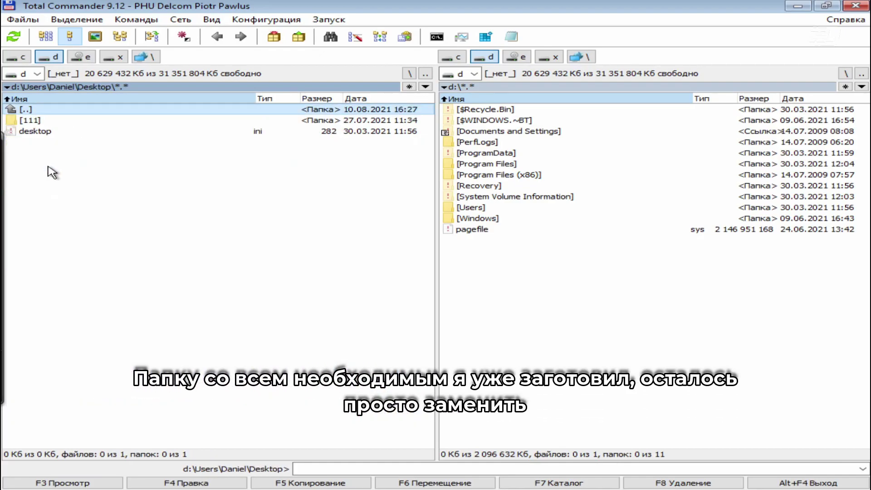
{"action": "double_click", "coordinate": [40, 121]}
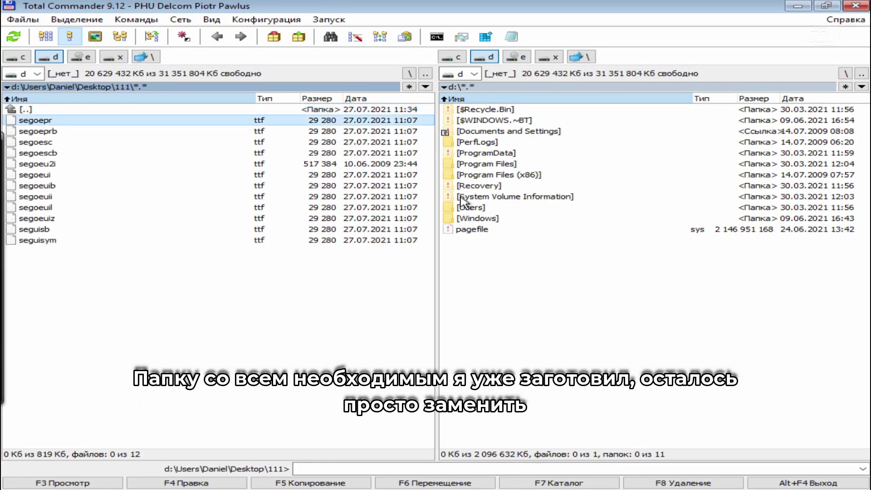
- Open d:\Windows\Fonts in the other file panel and go to the Segoe font files
{"action": "double_click", "coordinate": [470, 218]}
{"action": "double_click", "coordinate": [470, 284]}
{"action": "scroll", "coordinate": [476, 241], "scroll_direction": "down", "scroll_amount": 8}
{"action": "scroll", "coordinate": [482, 234], "scroll_direction": "down", "scroll_amount": 20}
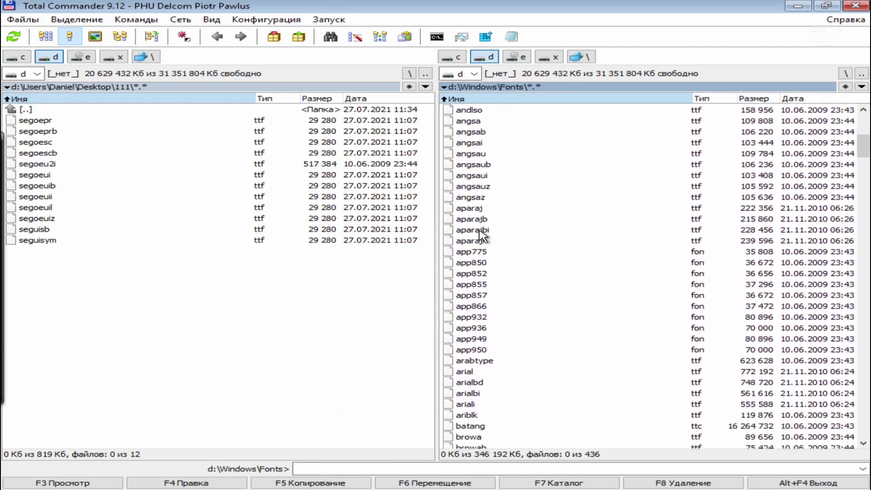
{"action": "scroll", "coordinate": [852, 202], "scroll_direction": "down", "scroll_amount": 20}
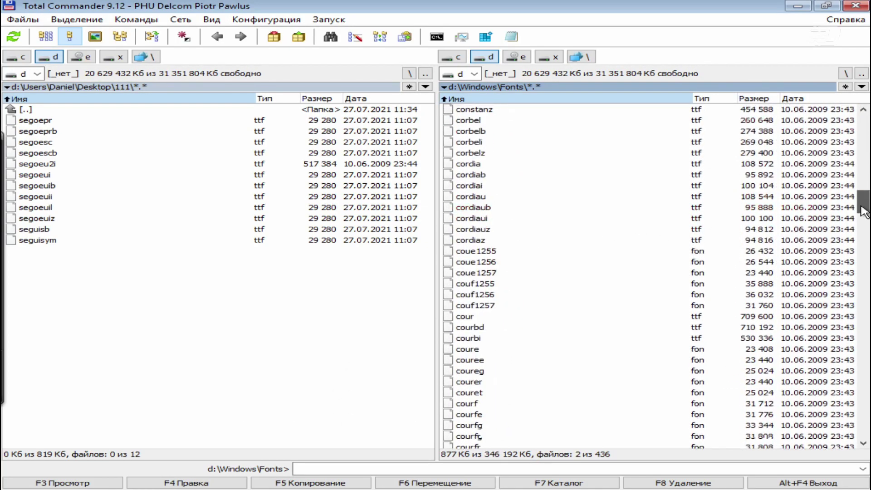
{"action": "left_click_drag", "start_coordinate": [865, 244], "coordinate": [865, 321]}
- Copy all twelve font files from folder 111 to d:\Windows\Fonts, replacing all existing files, and check the copied files there
{"action": "left_click", "coordinate": [171, 131]}
{"action": "left_click", "coordinate": [173, 121]}
{"action": "key", "text": "Insert"}
{"action": "key", "text": "Insert"}
{"action": "key", "text": "Insert"}
{"action": "key", "text": "Insert"}
{"action": "key", "text": "Insert"}
{"action": "key", "text": "Insert"}
{"action": "key", "text": "Insert"}
{"action": "key", "text": "Insert"}
{"action": "key", "text": "Insert"}
{"action": "key", "text": "Insert"}
{"action": "key", "text": "Insert"}
{"action": "key", "text": "Insert"}
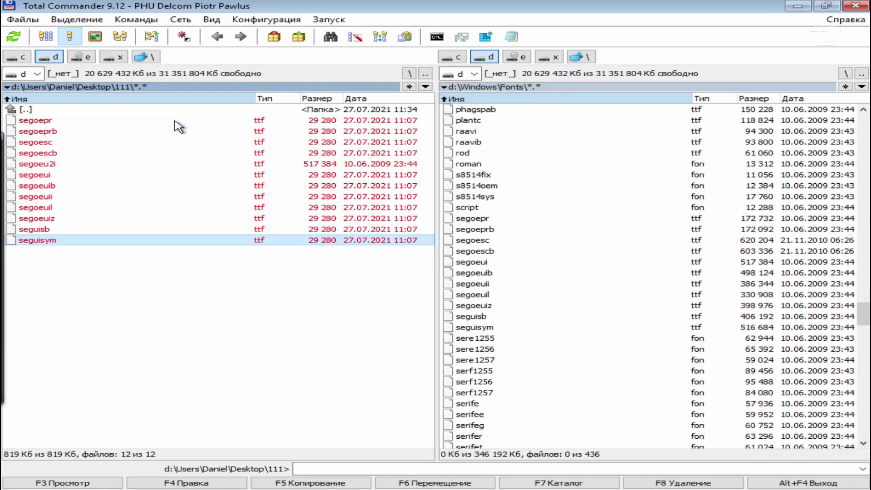
{"action": "key", "text": "F5"}
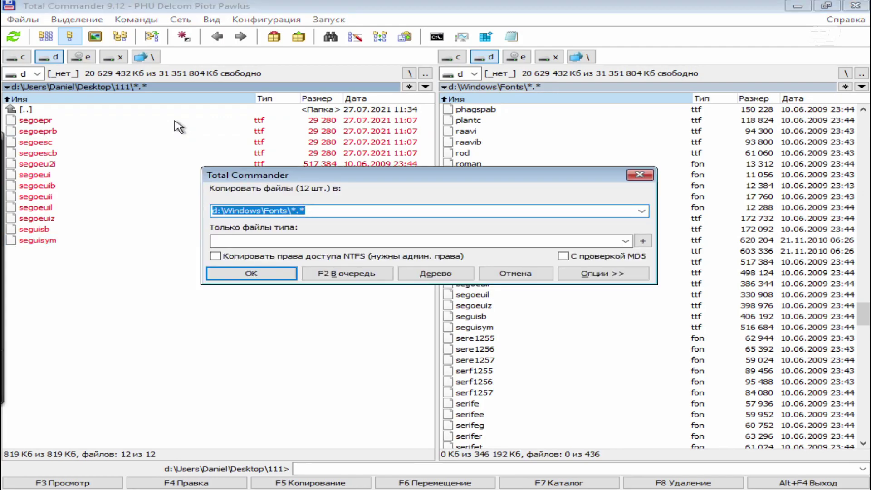
{"action": "key", "text": "Return"}
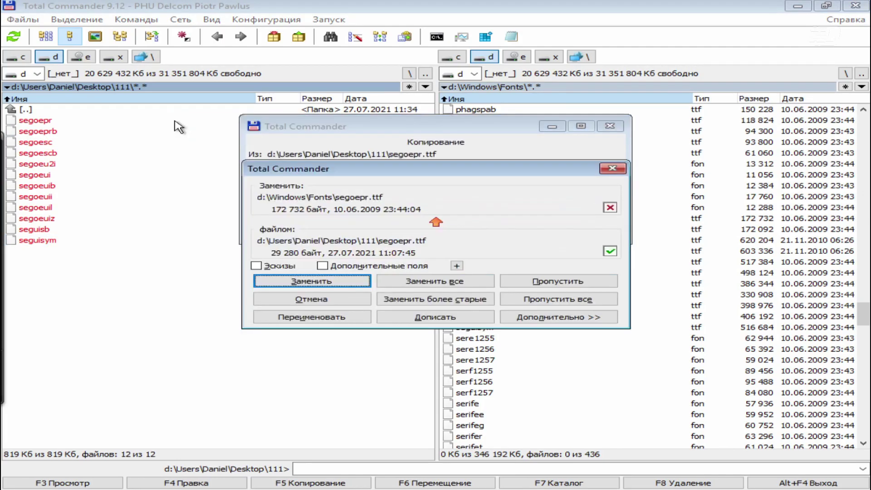
{"action": "left_click", "coordinate": [429, 284]}
{"action": "left_click_drag", "start_coordinate": [858, 222], "coordinate": [857, 315]}
{"action": "left_click_drag", "start_coordinate": [807, 251], "coordinate": [522, 245]}
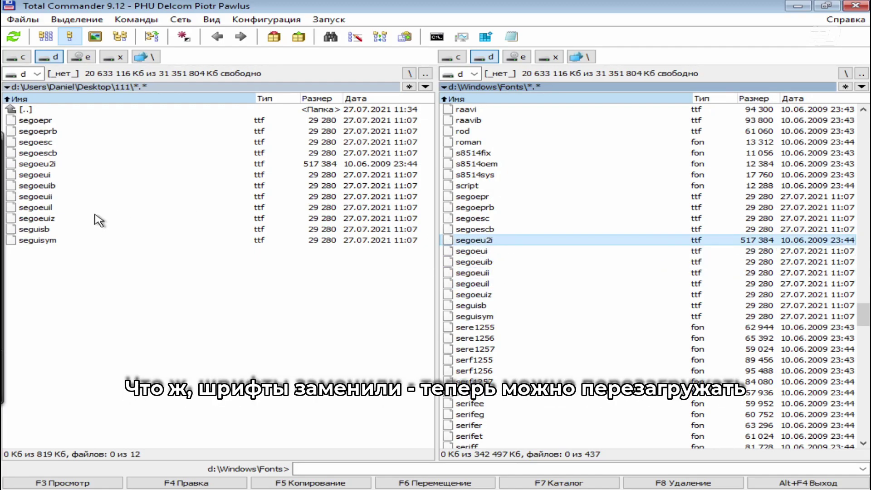
- Restart into the installed Windows 7 and close the maximized window on the desktop
{"action": "left_click", "coordinate": [48, 167]}
{"action": "left_click", "coordinate": [521, 294]}
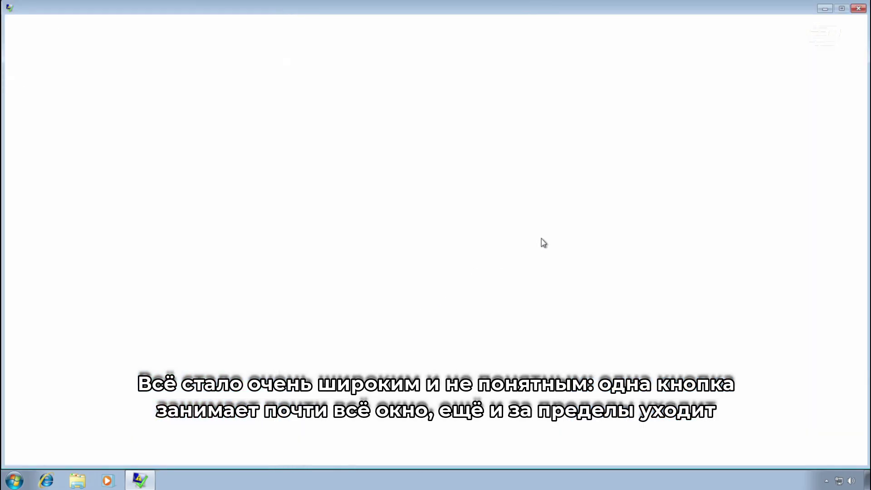
{"action": "left_click_drag", "start_coordinate": [677, 16], "coordinate": [651, 68]}
{"action": "left_click", "coordinate": [792, 66]}
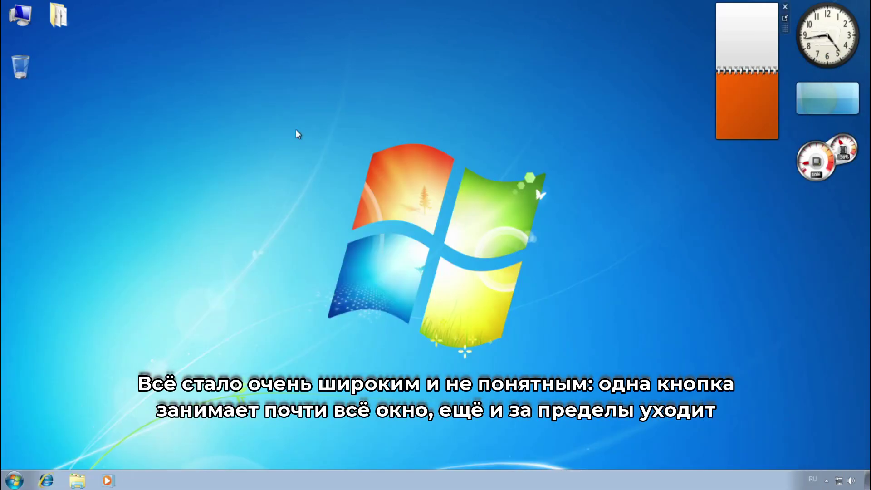
- Open the Computer window, scroll its contents to the end and open a context menu on the empty desktop
{"action": "double_click", "coordinate": [33, 28]}
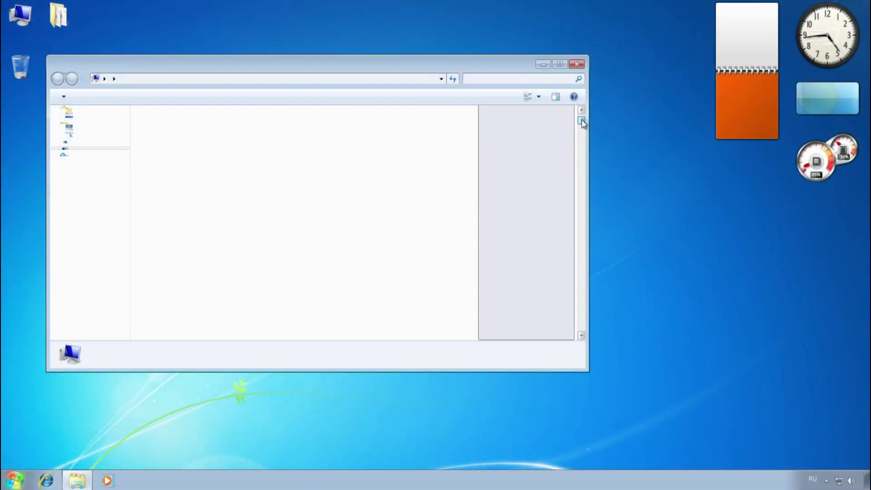
{"action": "left_click_drag", "start_coordinate": [582, 119], "coordinate": [582, 163]}
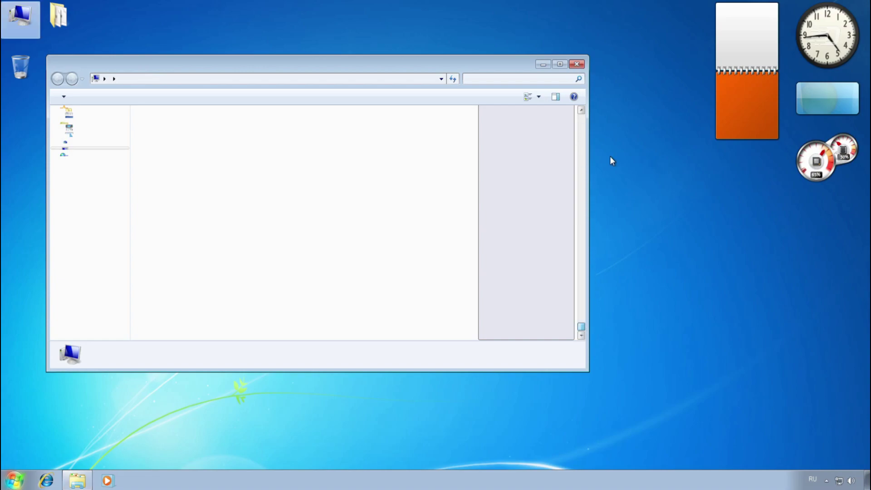
{"action": "middle_click", "coordinate": [622, 166]}
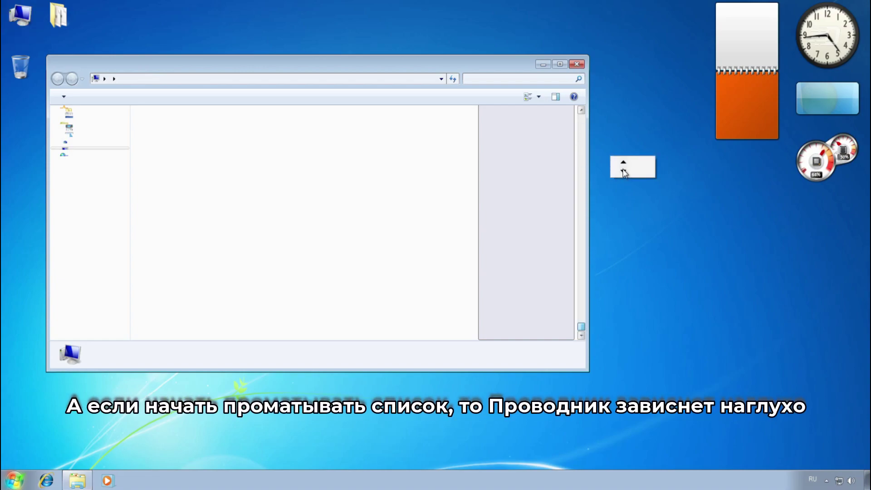
{"action": "middle_click", "coordinate": [621, 168]}
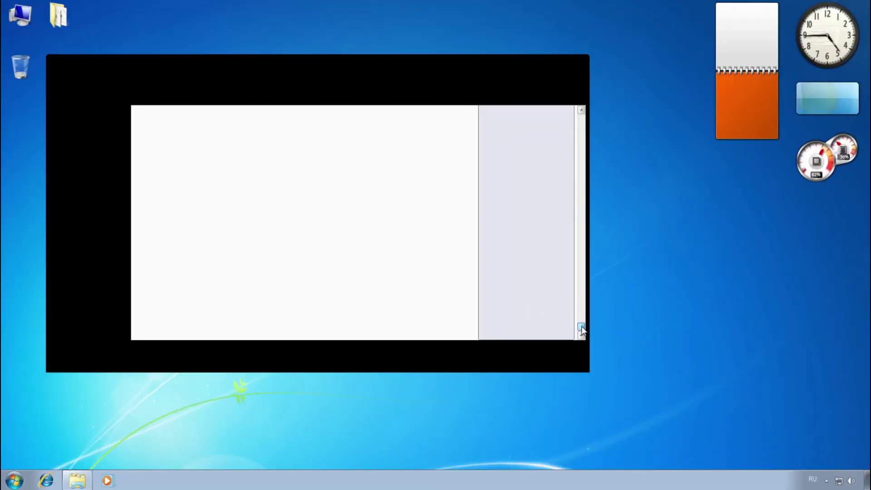
- Restore the maximized Windows Media Player window to a smaller size and open the network connections list
{"action": "double_click", "coordinate": [37, 32]}
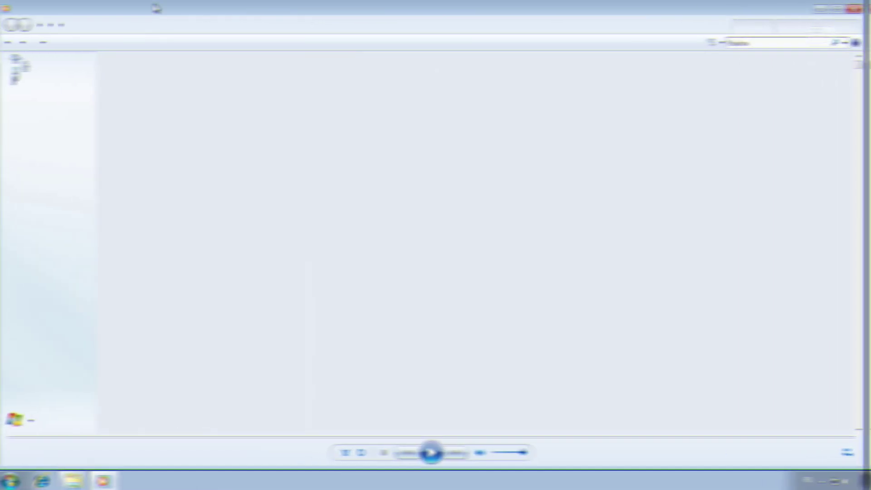
{"action": "left_click_drag", "start_coordinate": [5, 2], "coordinate": [214, 71]}
{"action": "left_click", "coordinate": [839, 480]}
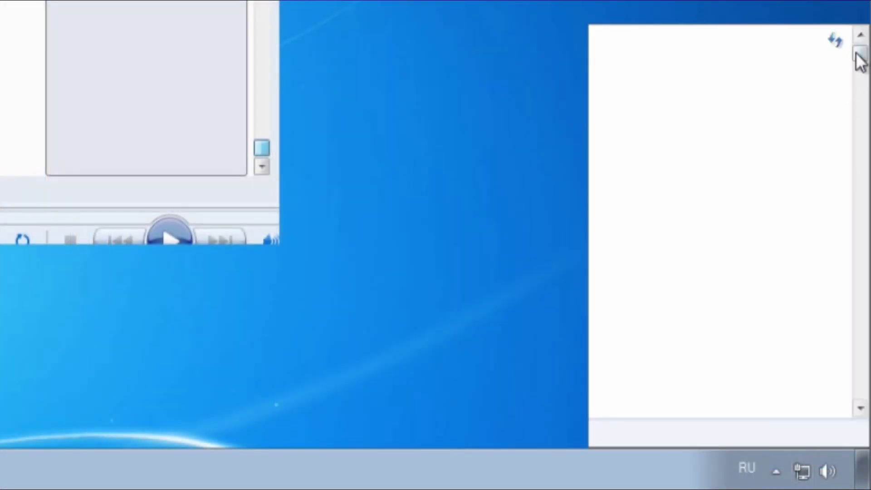
- Scroll the network connections list to its end, then open the volume control and try its slider and mute button
{"action": "left_click_drag", "start_coordinate": [860, 59], "coordinate": [857, 385]}
{"action": "left_click", "coordinate": [826, 470]}
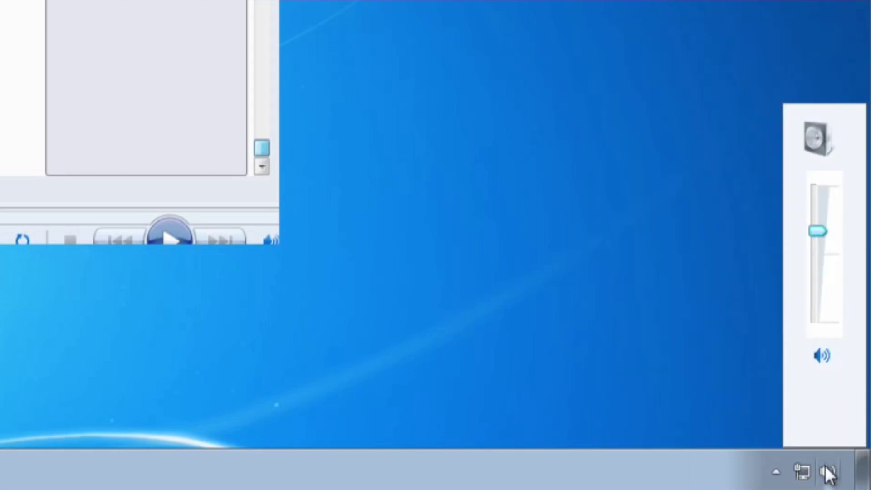
{"action": "left_click", "coordinate": [818, 229]}
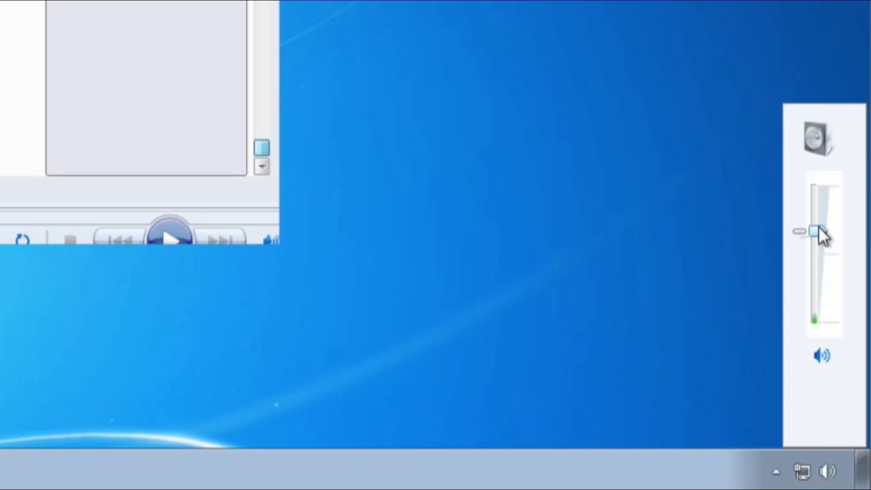
{"action": "left_click", "coordinate": [825, 360]}
{"action": "left_click", "coordinate": [815, 353]}
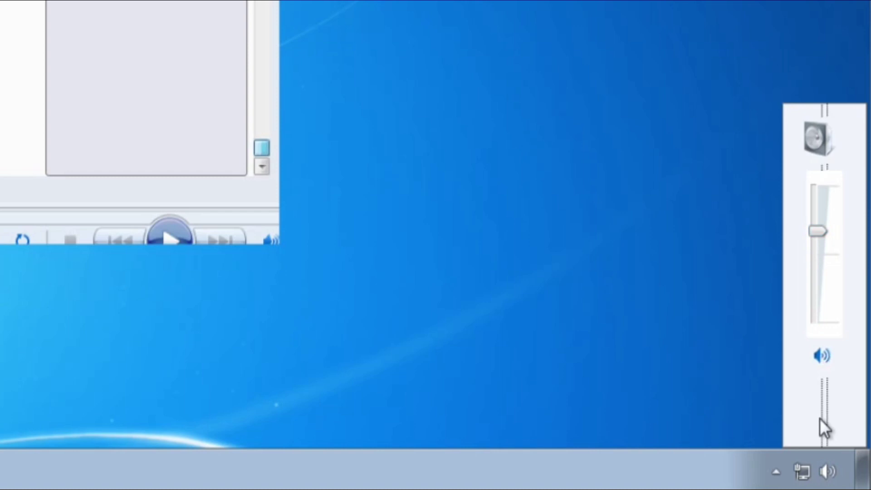
- Open the speaker properties, move the dialog into full view, look through its Levels, Enhancements and Advanced pages and close it
{"action": "left_click", "coordinate": [818, 138]}
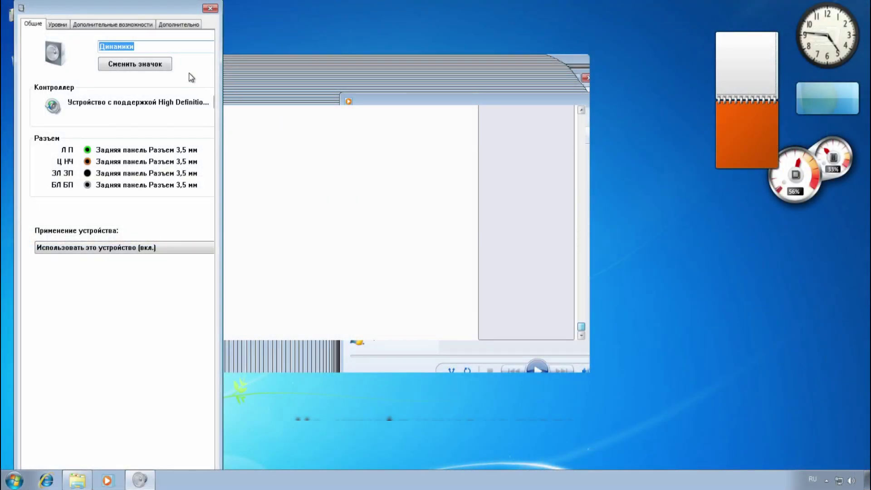
{"action": "left_click_drag", "start_coordinate": [147, 8], "coordinate": [567, 12]}
{"action": "left_click", "coordinate": [476, 29]}
{"action": "left_click", "coordinate": [531, 29]}
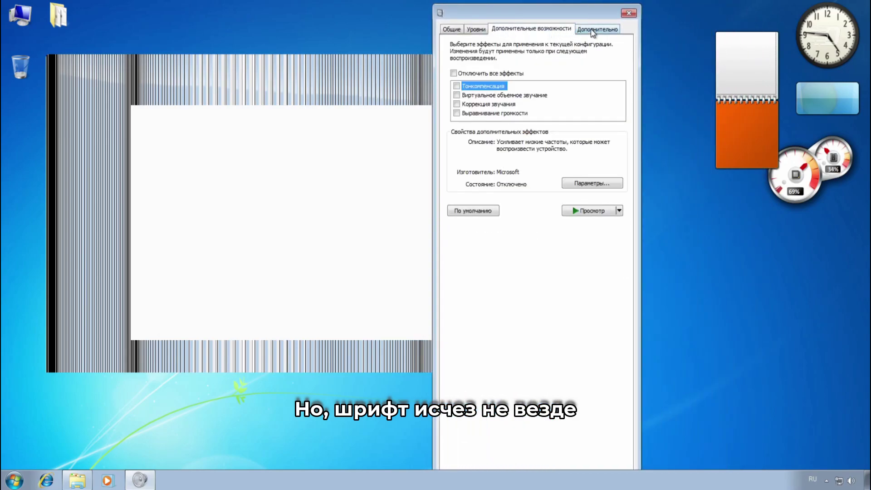
{"action": "left_click", "coordinate": [598, 29]}
{"action": "left_click", "coordinate": [629, 13]}
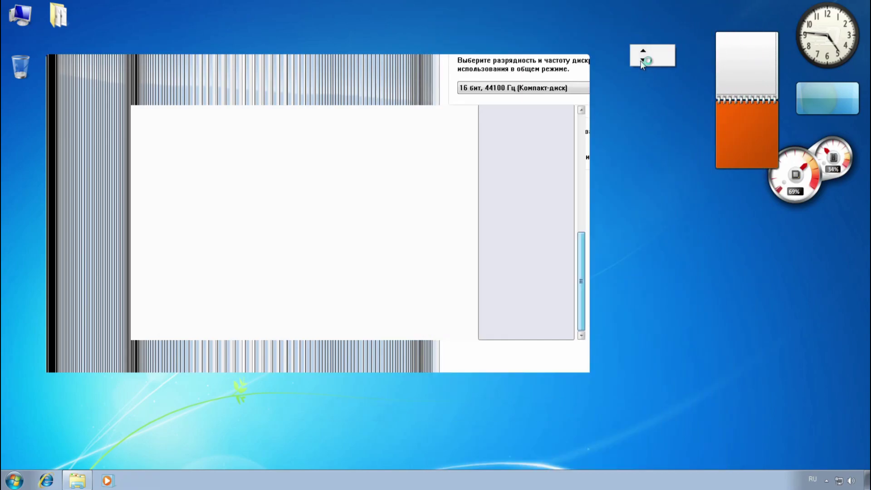
- Open the Control Panel by running the command control, with the keyboard layout switched to English
{"action": "key", "text": "super+r"}
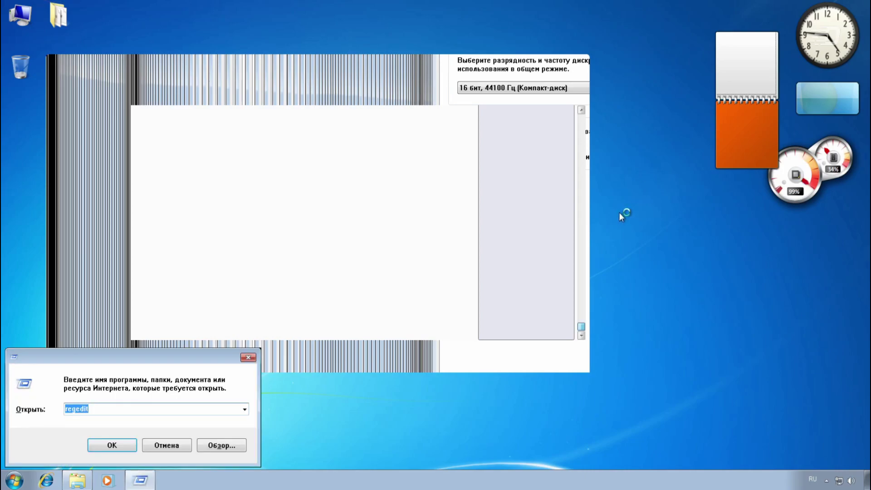
{"action": "type", "text": "сщ"}
{"action": "key", "text": "BackSpace"}
{"action": "key", "text": "BackSpace"}
{"action": "key", "text": "alt+shift"}
{"action": "type", "text": "control"}
{"action": "key", "text": "Return"}
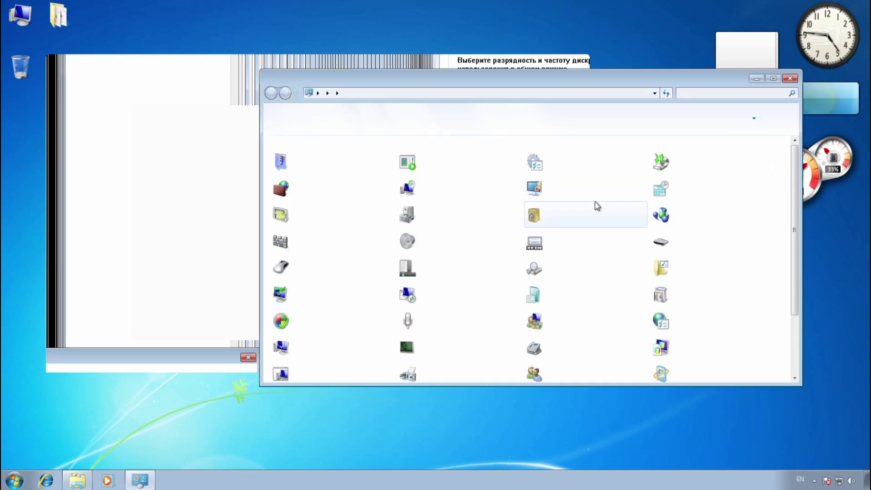
- Move the Control Panel window clear, look over its items, view the System page and return to the item list
{"action": "left_click_drag", "start_coordinate": [425, 73], "coordinate": [301, 66]}
{"action": "scroll", "coordinate": [573, 263], "scroll_direction": "down", "scroll_amount": 3}
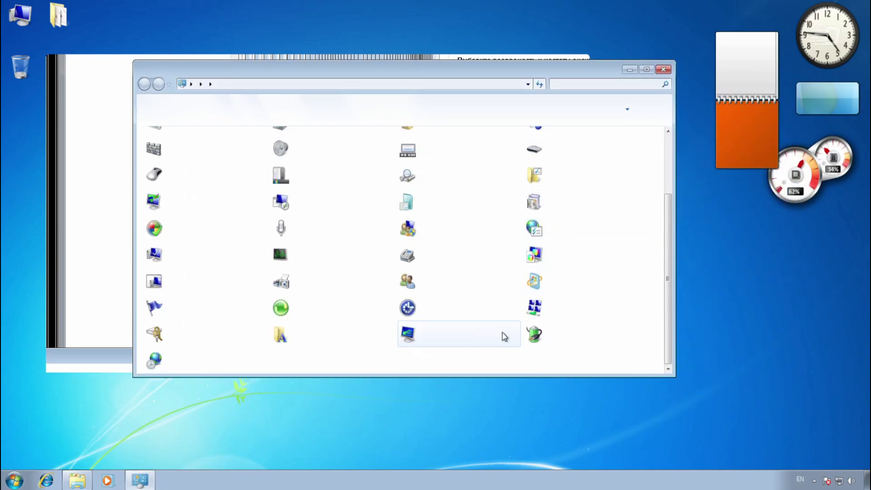
{"action": "scroll", "coordinate": [503, 329], "scroll_direction": "up", "scroll_amount": 2}
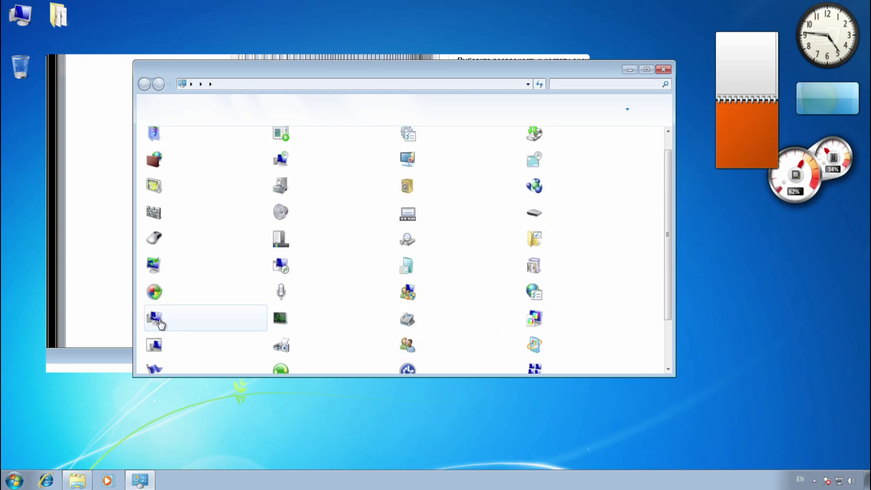
{"action": "left_click", "coordinate": [453, 261]}
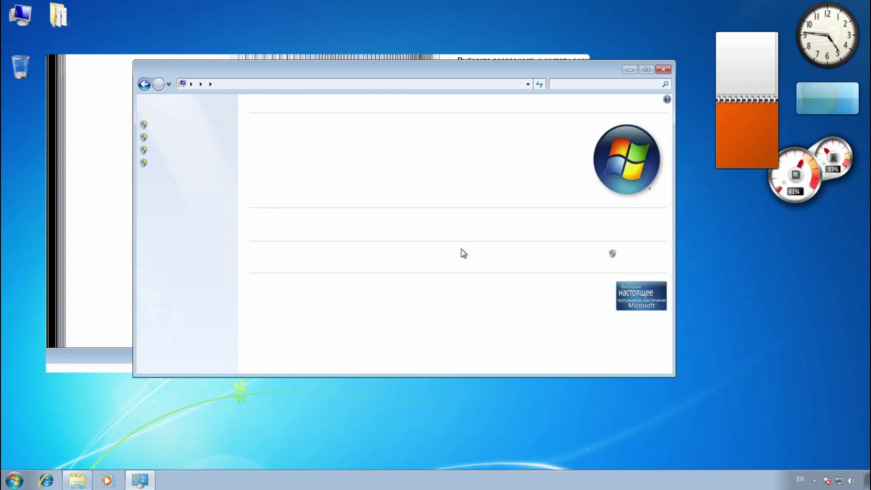
{"action": "left_click", "coordinate": [145, 84]}
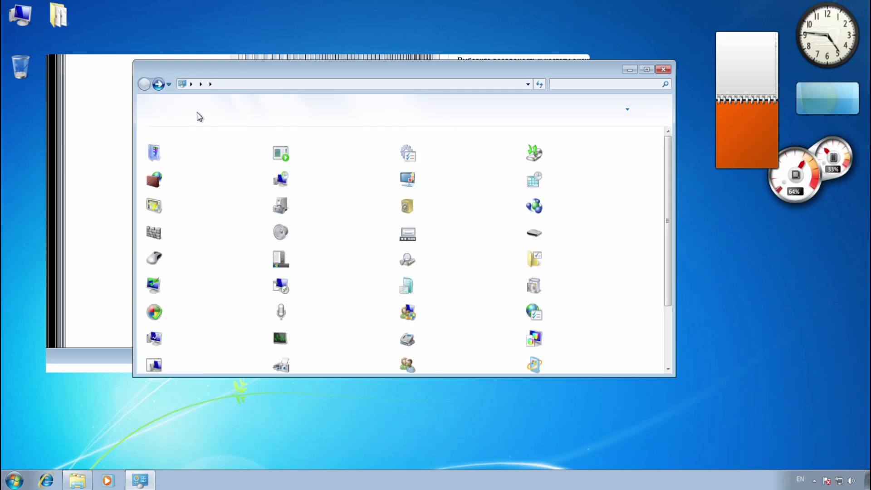
- View another page from the end of the Control Panel items and bring up the Personalization window
{"action": "scroll", "coordinate": [425, 210], "scroll_direction": "down", "scroll_amount": 3}
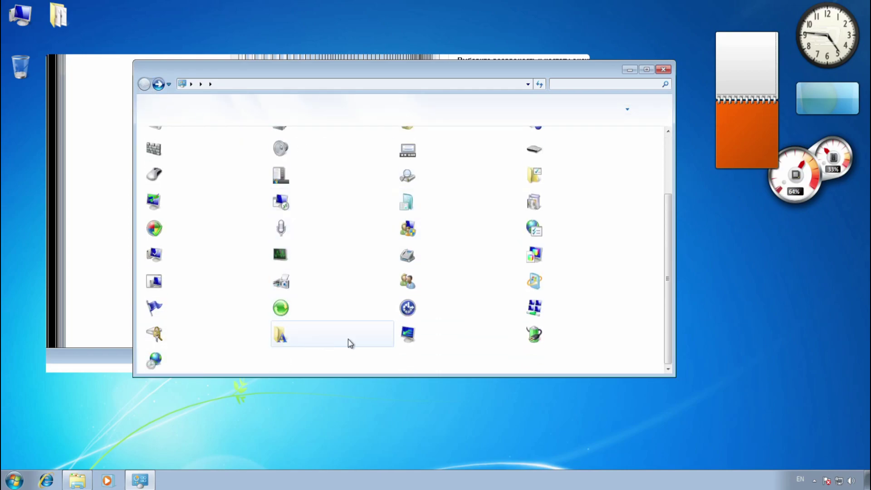
{"action": "left_click", "coordinate": [413, 314]}
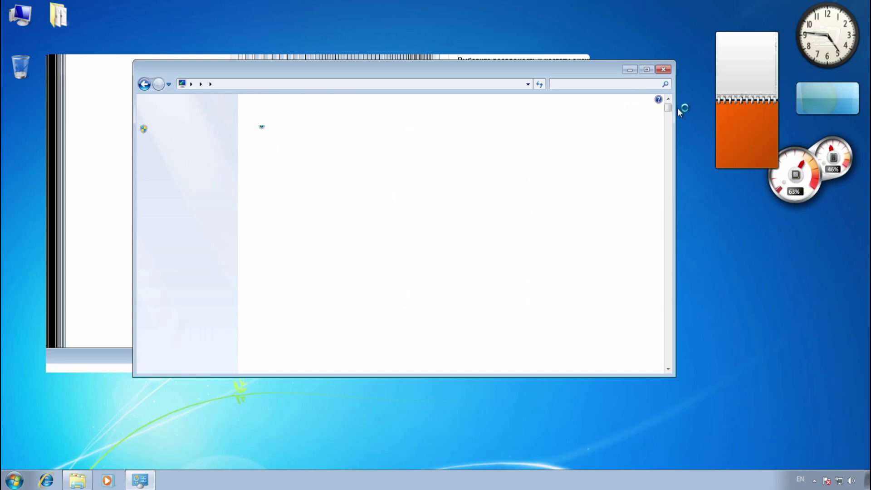
{"action": "left_click", "coordinate": [384, 272]}
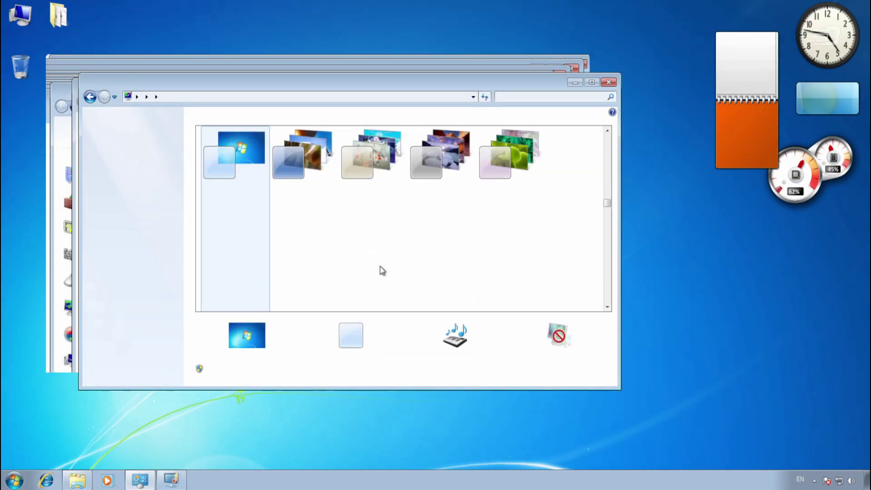
- Try the second, third and fourth Aero themes in turn and switch back to the Windows 7 theme
{"action": "left_click", "coordinate": [308, 191]}
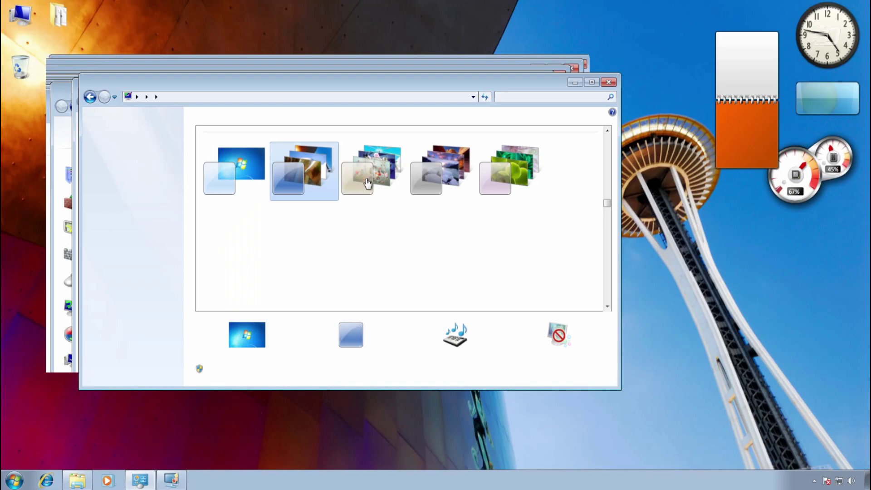
{"action": "left_click", "coordinate": [367, 183]}
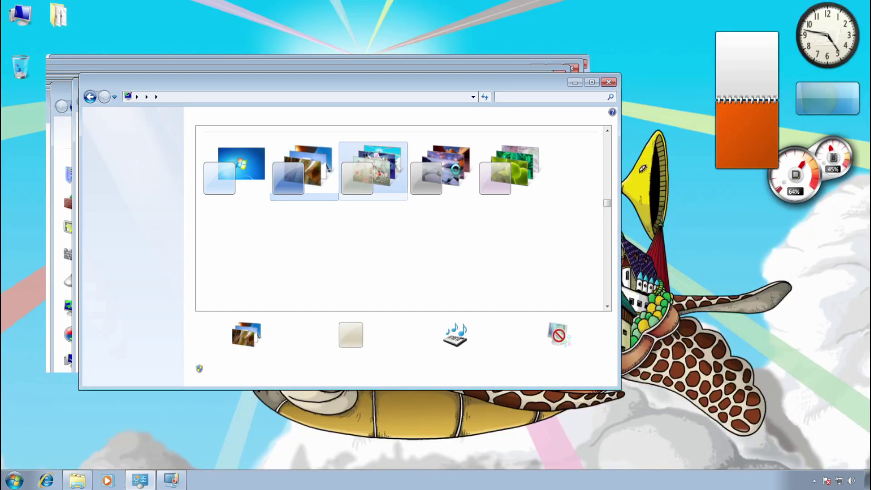
{"action": "left_click", "coordinate": [455, 170]}
{"action": "left_click", "coordinate": [229, 168]}
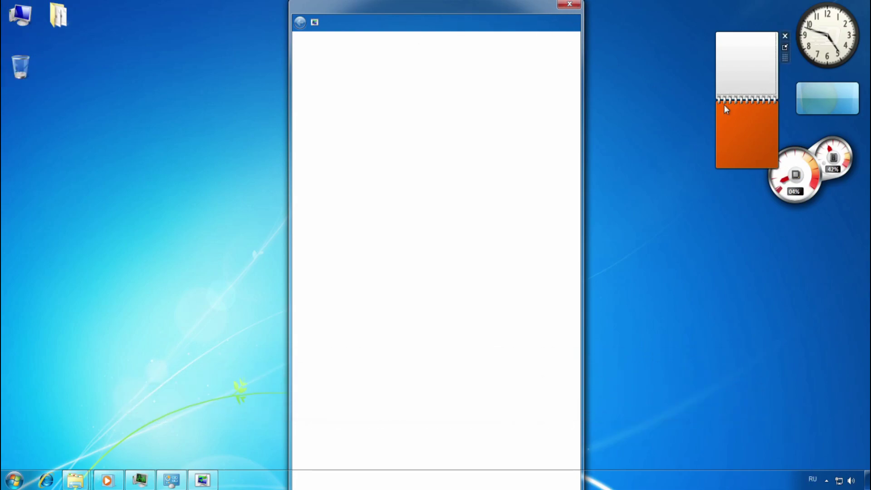
- Check the input language selector and Ease of Access options on the logon screen, and scroll down the blank window on the desktop
{"action": "mouse_move", "coordinate": [804, 110]}
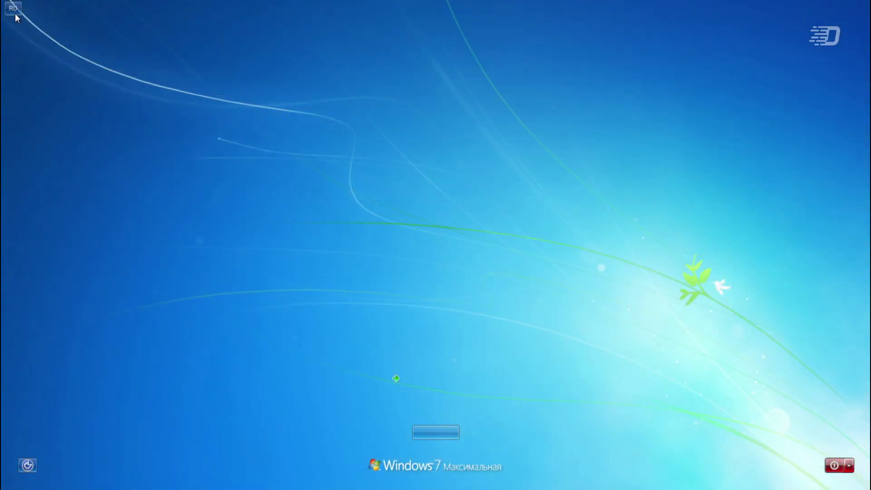
{"action": "left_click", "coordinate": [15, 13]}
{"action": "left_click", "coordinate": [27, 465]}
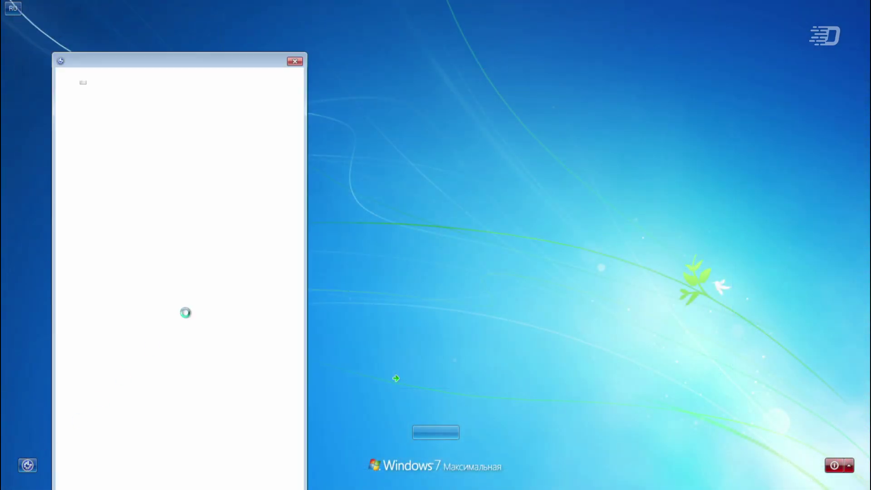
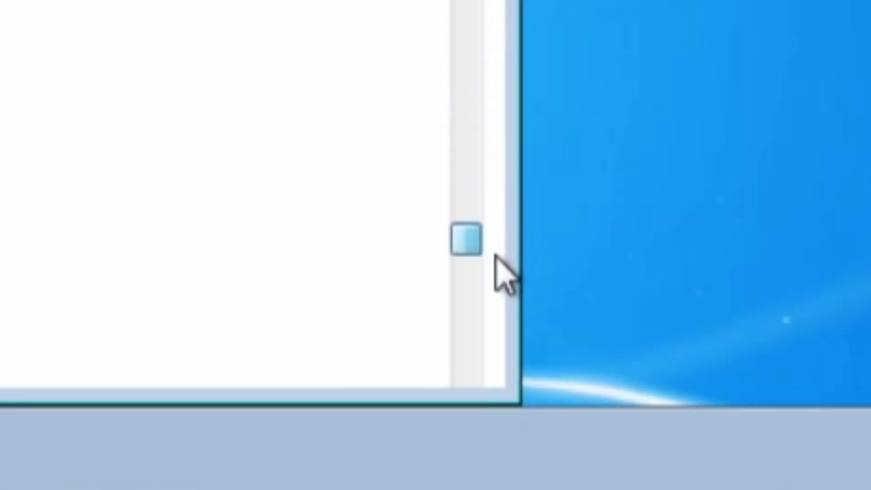
{"action": "left_click_drag", "start_coordinate": [495, 254], "coordinate": [488, 470]}
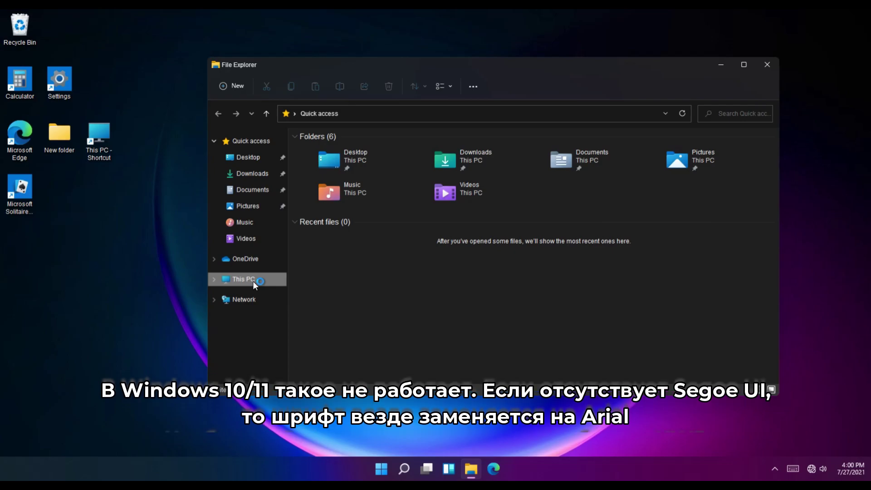
- Switch to the Windows 11 system and open the Fonts folder under C:\Windows in File Explorer
{"action": "left_click", "coordinate": [252, 282]}
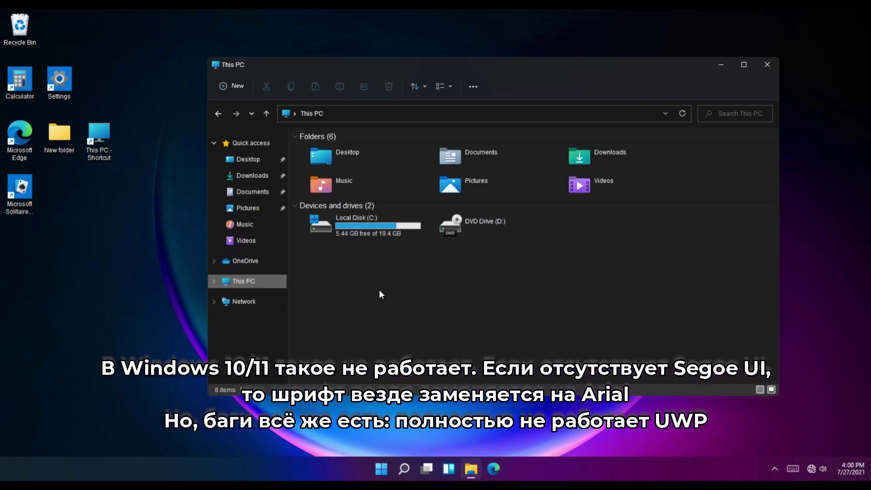
{"action": "double_click", "coordinate": [386, 231]}
{"action": "double_click", "coordinate": [341, 229]}
{"action": "scroll", "coordinate": [361, 205], "scroll_direction": "down", "scroll_amount": 20}
{"action": "scroll", "coordinate": [331, 292], "scroll_direction": "up", "scroll_amount": 5}
{"action": "scroll", "coordinate": [334, 272], "scroll_direction": "up", "scroll_amount": 3}
{"action": "scroll", "coordinate": [336, 270], "scroll_direction": "down", "scroll_amount": 2}
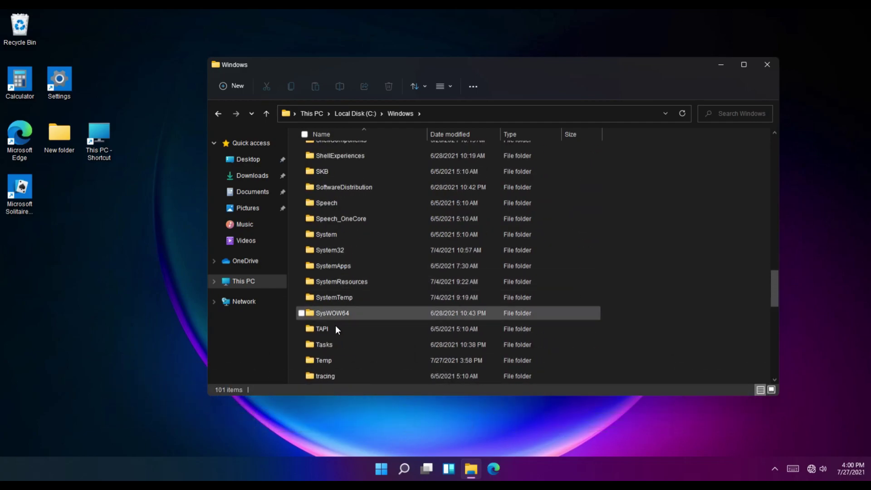
{"action": "scroll", "coordinate": [336, 321], "scroll_direction": "down", "scroll_amount": 3}
{"action": "scroll", "coordinate": [324, 241], "scroll_direction": "up", "scroll_amount": 15}
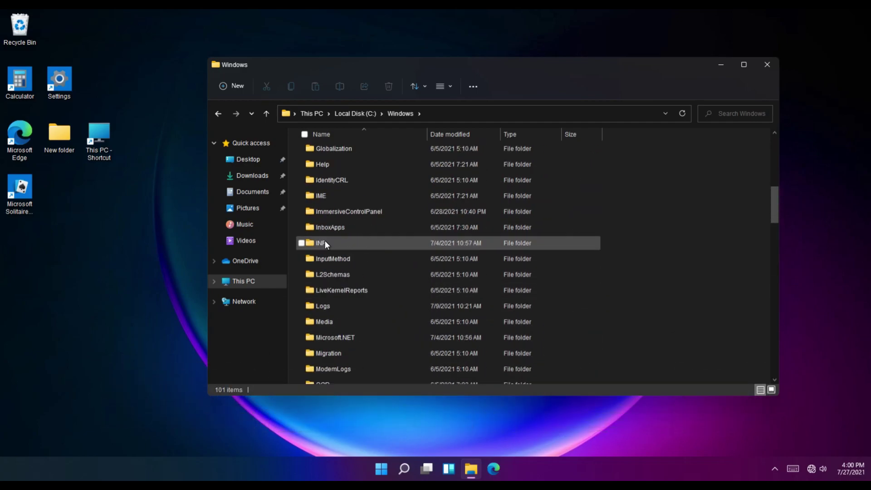
{"action": "scroll", "coordinate": [325, 226], "scroll_direction": "up", "scroll_amount": 1}
{"action": "double_click", "coordinate": [329, 167]}
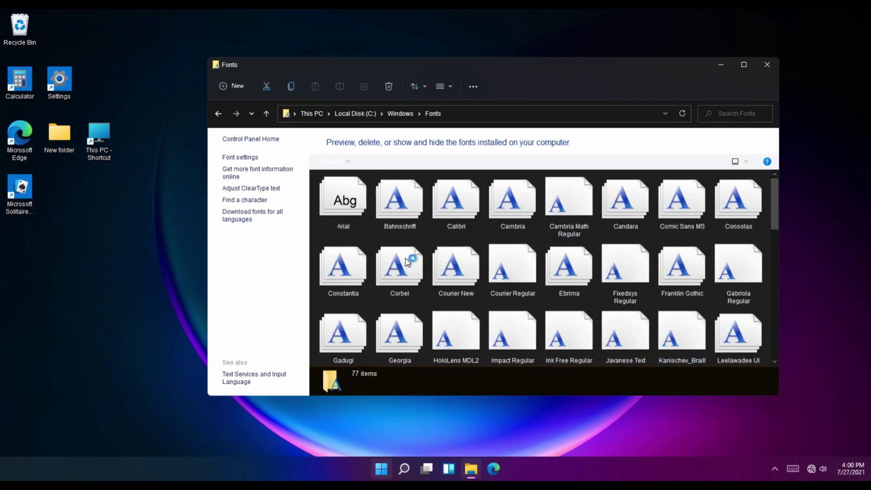
- Launch the Windows 11 Settings app to test how it behaves without the Segoe UI font
{"action": "left_click", "coordinate": [382, 468]}
{"action": "left_click", "coordinate": [563, 178]}
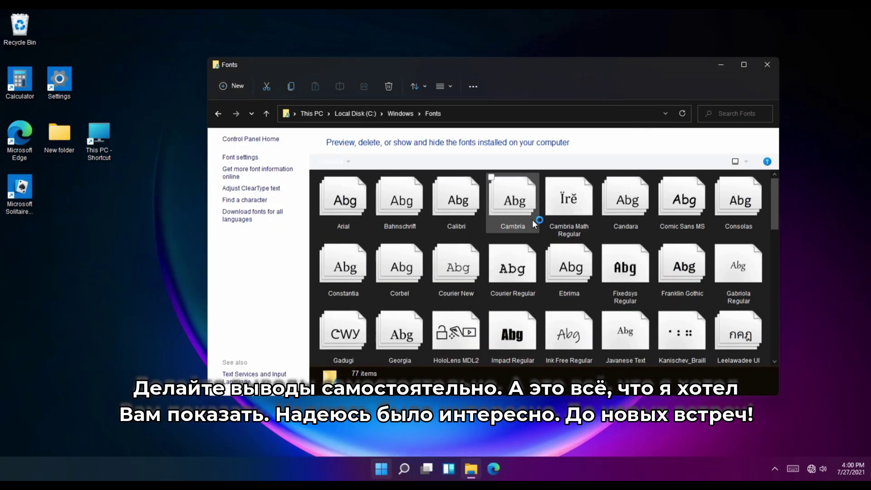
{"action": "left_click", "coordinate": [383, 468]}
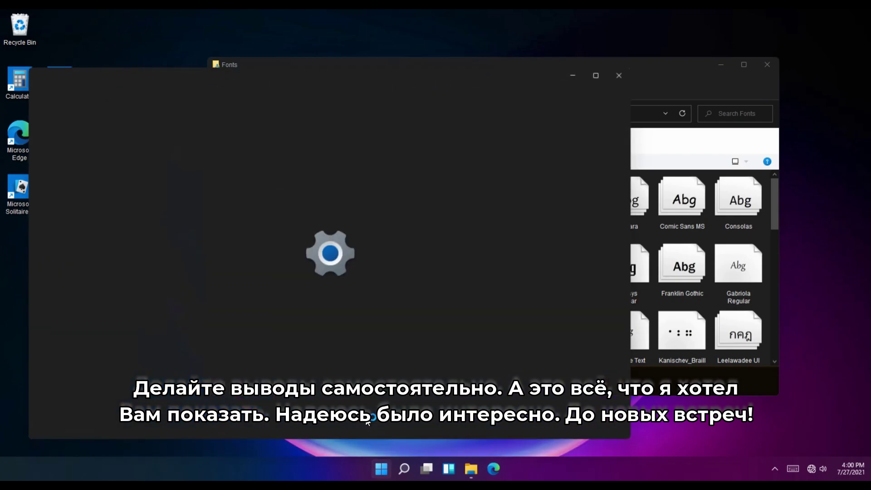